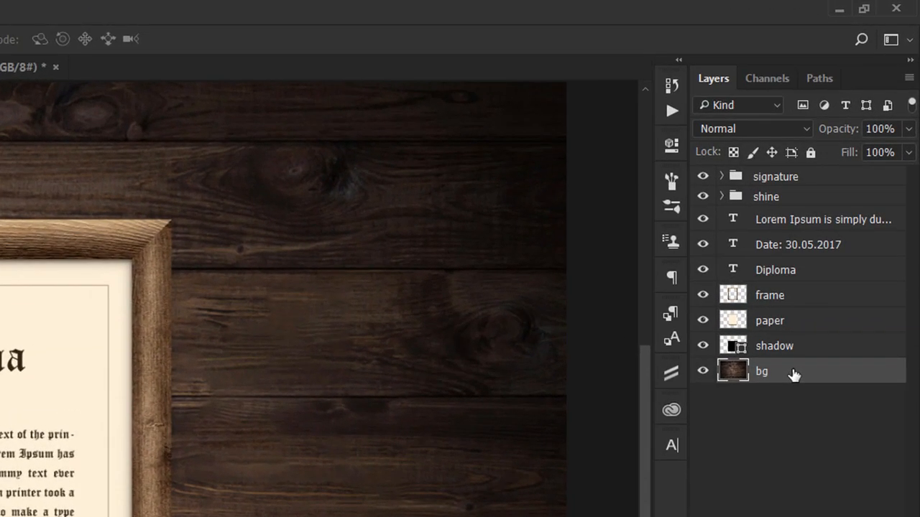
- Select the frame, Diploma, date and Lorem Ipsum layers one by one, ending on the bg layer
{"action": "left_click", "coordinate": [807, 301]}
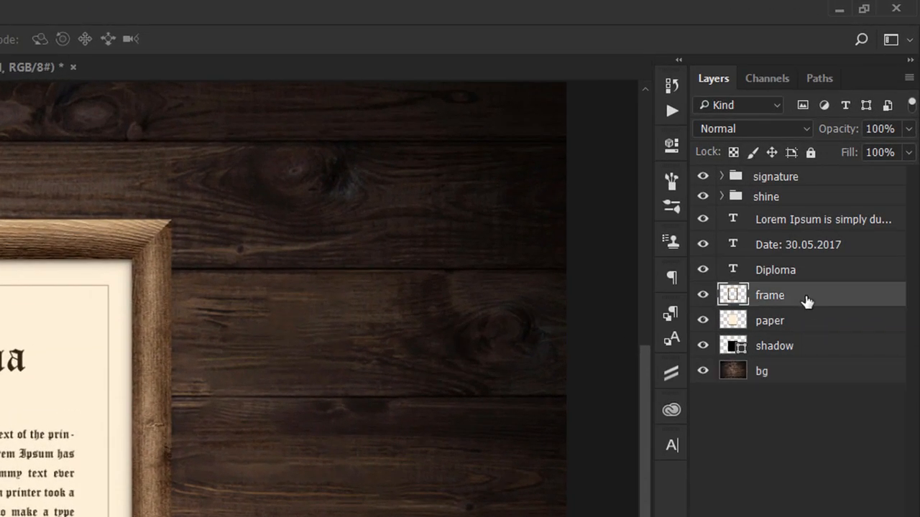
{"action": "left_click", "coordinate": [803, 273]}
{"action": "left_click", "coordinate": [810, 246]}
{"action": "left_click", "coordinate": [809, 222]}
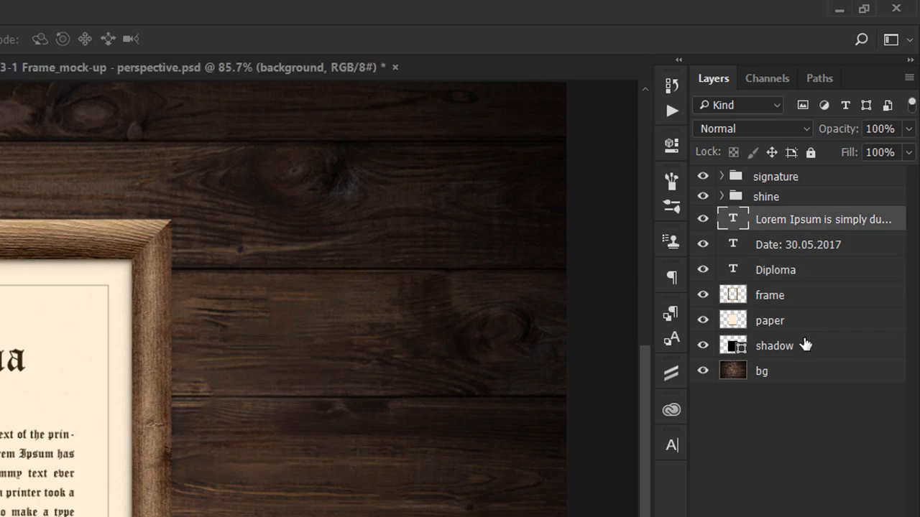
{"action": "left_click", "coordinate": [804, 373]}
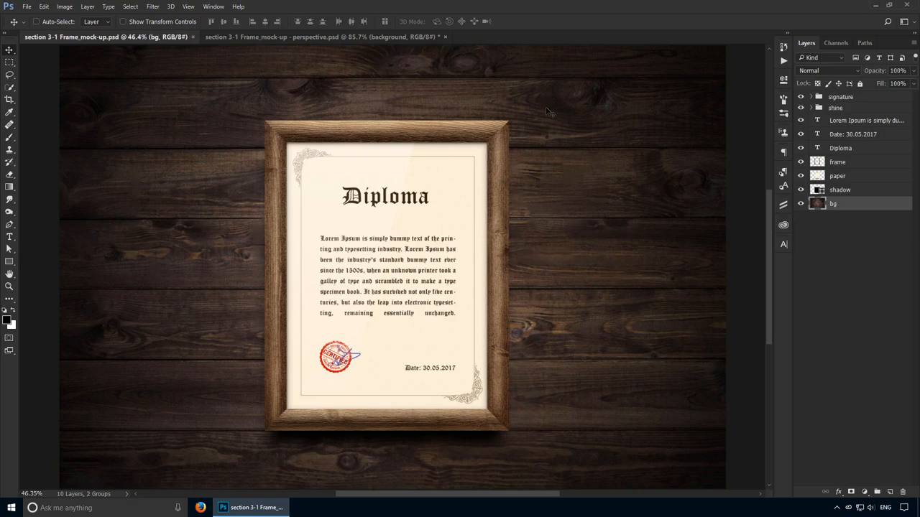
- Hide the Layers panel and show it again
{"action": "key", "text": "F7"}
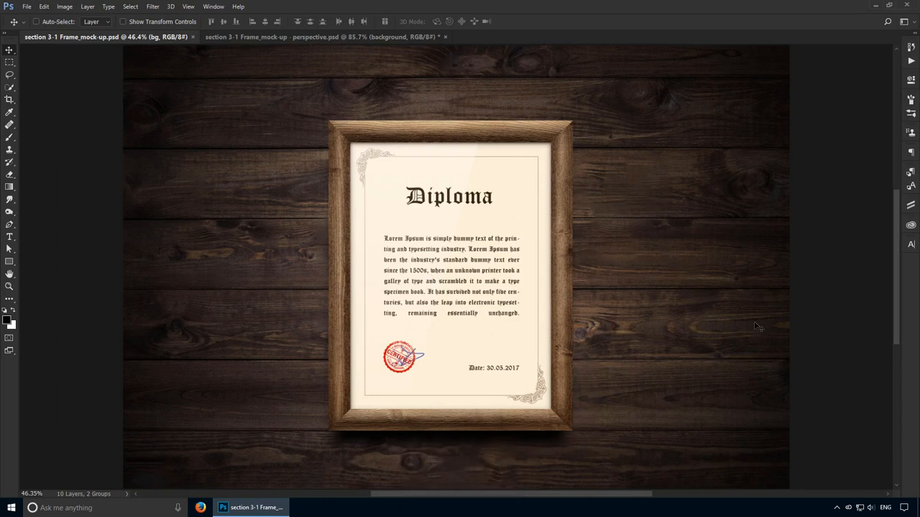
{"action": "key", "text": "F7"}
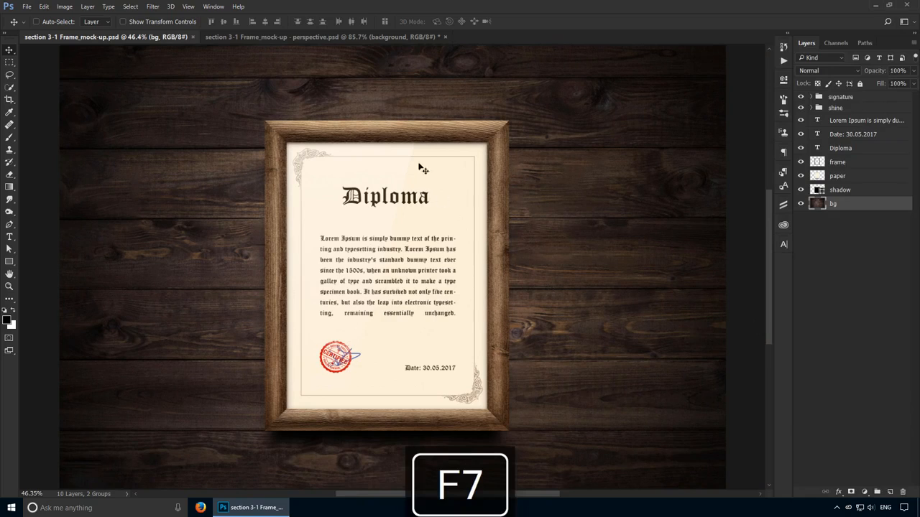
- Switch to the perspective mock-up document and move the background plane onto the frame plane
{"action": "left_click", "coordinate": [352, 37]}
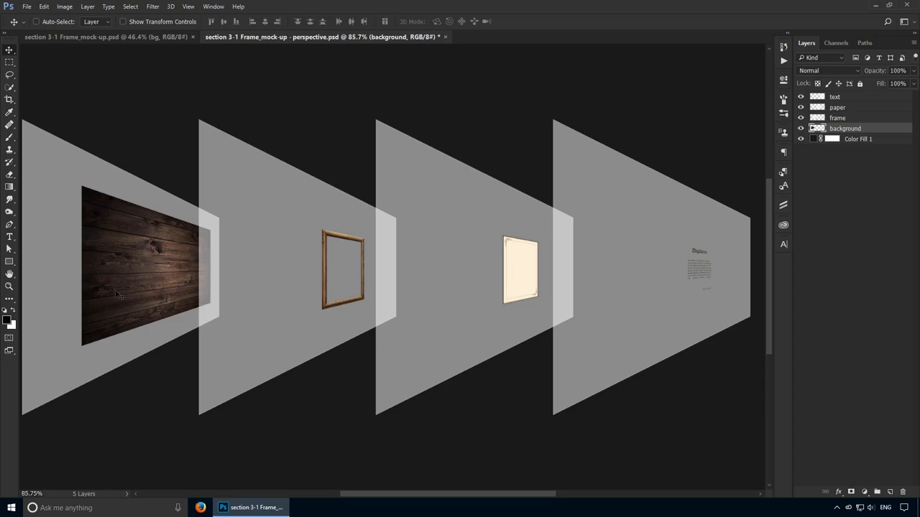
{"action": "left_click", "coordinate": [148, 215], "text": "ctrl"}
{"action": "left_click", "coordinate": [242, 294], "text": "ctrl"}
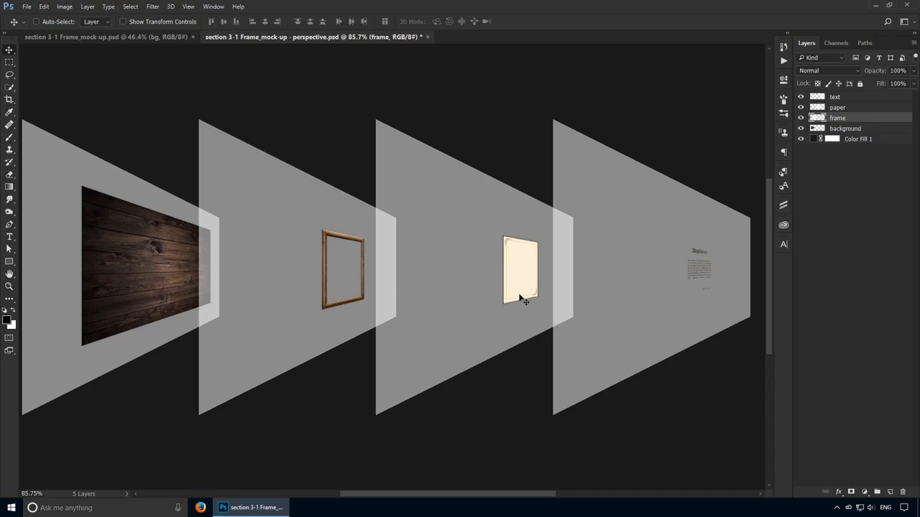
{"action": "left_click", "coordinate": [104, 305], "text": "ctrl"}
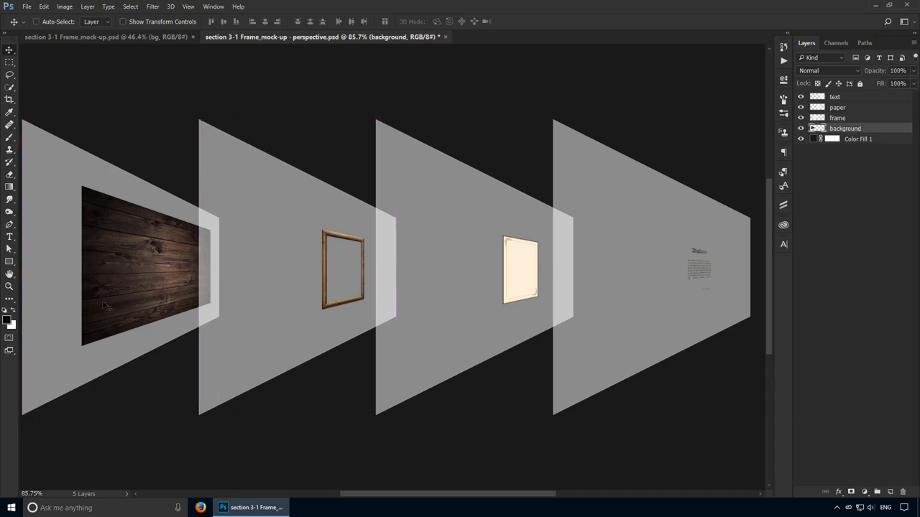
{"action": "left_click_drag", "start_coordinate": [104, 305], "coordinate": [274, 309]}
- Move the paper plane and the text plane onto the stacked background and frame planes
{"action": "left_click", "coordinate": [460, 297], "text": "ctrl"}
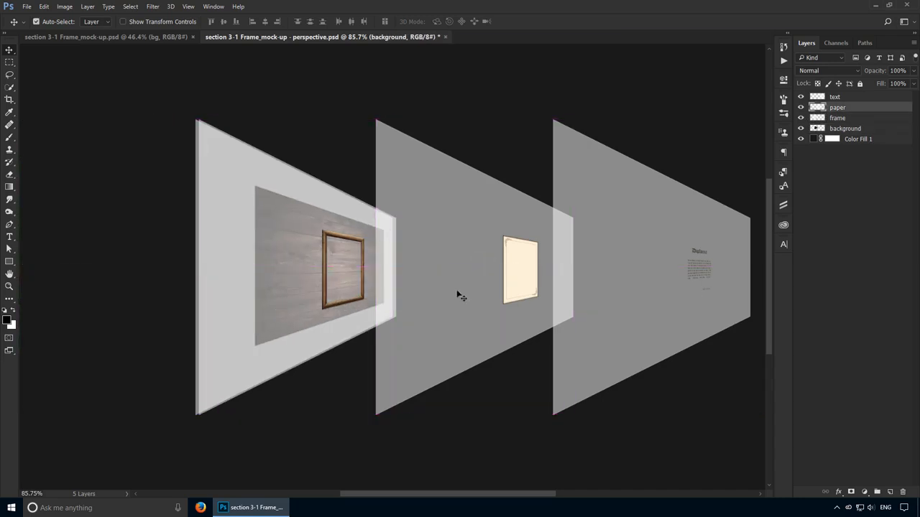
{"action": "left_click_drag", "start_coordinate": [460, 297], "coordinate": [285, 297]}
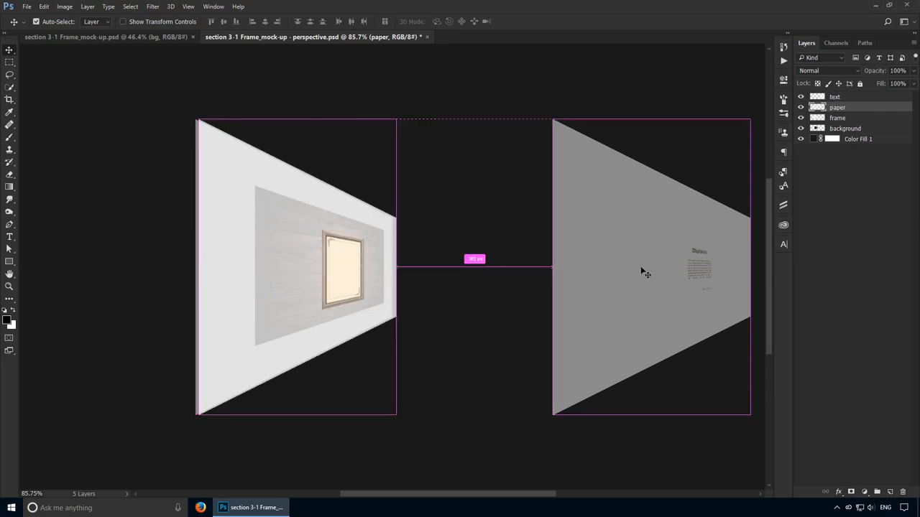
{"action": "left_click_drag", "start_coordinate": [644, 272], "coordinate": [287, 271]}
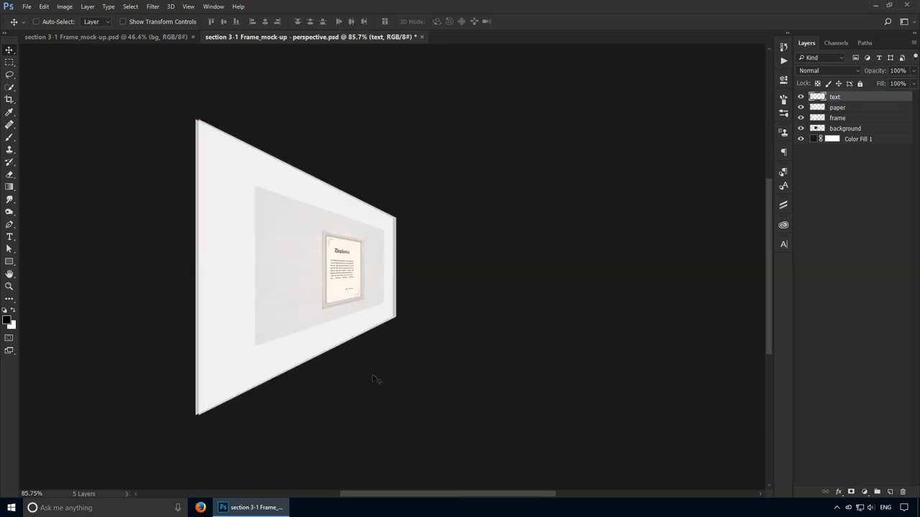
- Return to the section 3-1 Frame_mock-up.psd document and choose the Brush Tool
{"action": "left_click", "coordinate": [171, 38]}
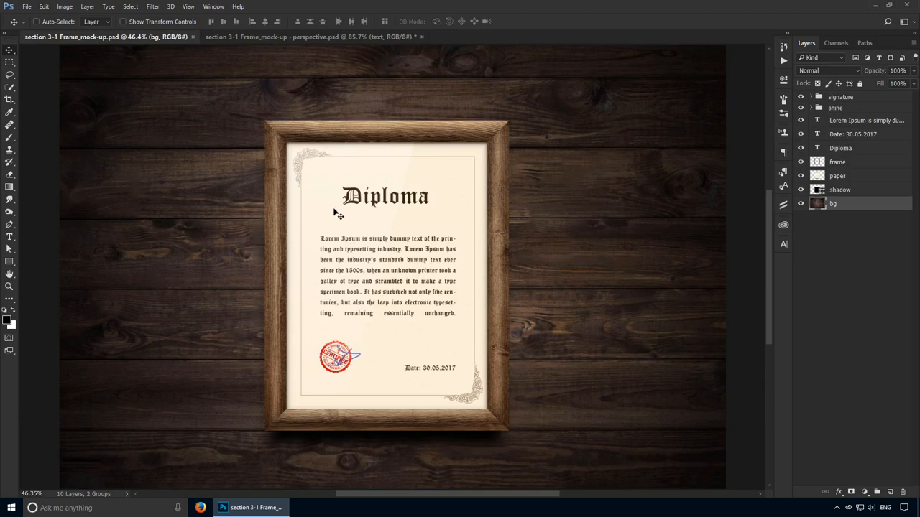
{"action": "key", "text": "b"}
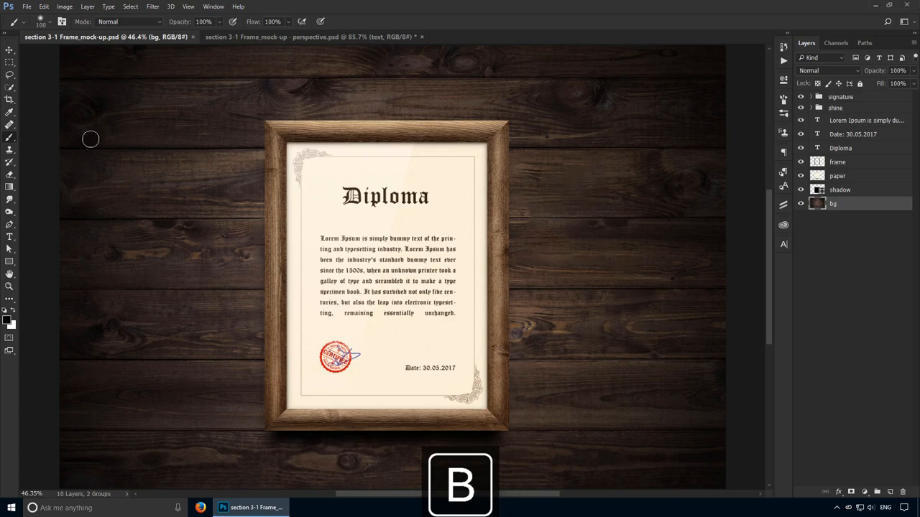
{"action": "right_click", "coordinate": [10, 138]}
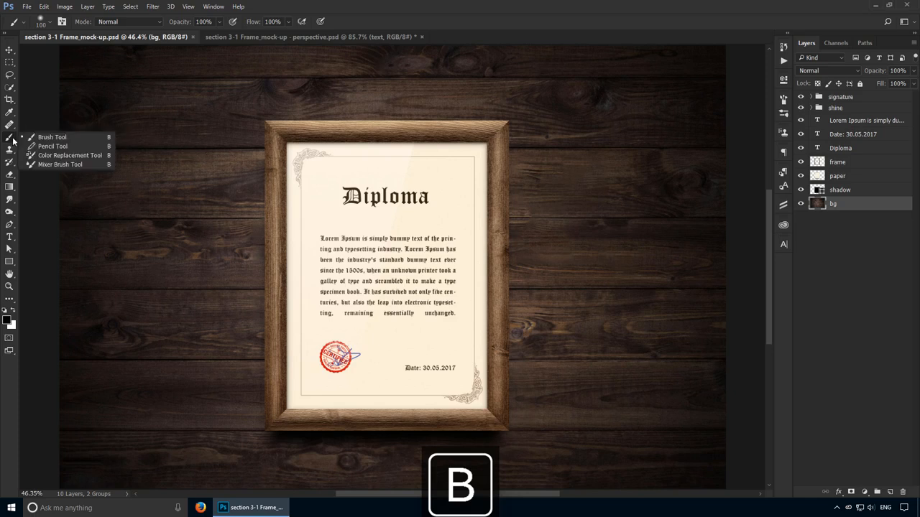
{"action": "left_click", "coordinate": [85, 136]}
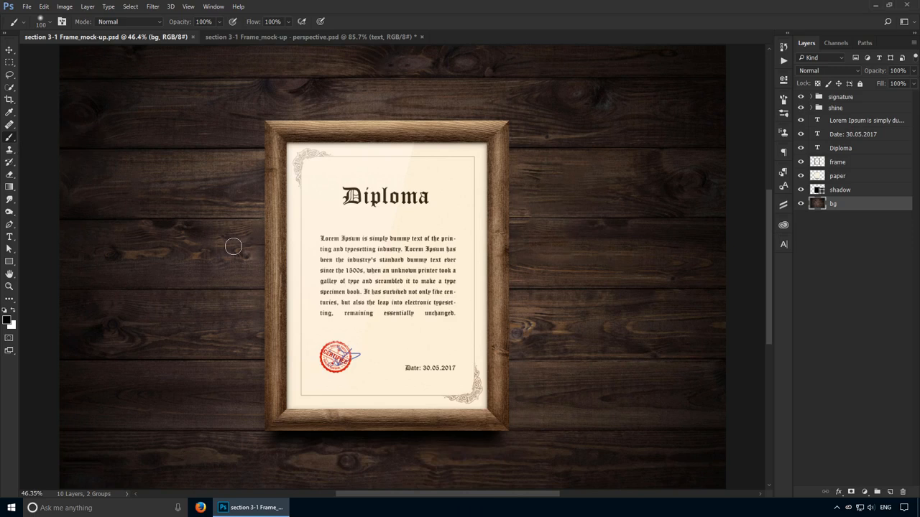
- Paint white brush strokes across the bg layer around and behind the frame, and undo them
{"action": "key", "text": "x"}
{"action": "left_click_drag", "start_coordinate": [133, 244], "coordinate": [263, 208]}
{"action": "left_click_drag", "start_coordinate": [195, 310], "coordinate": [262, 283]}
{"action": "left_click_drag", "start_coordinate": [190, 356], "coordinate": [263, 333]}
{"action": "mouse_move", "coordinate": [259, 387]}
{"action": "left_mouse_down"}
{"action": "mouse_move", "coordinate": [484, 343]}
{"action": "mouse_move", "coordinate": [447, 205]}
{"action": "mouse_move", "coordinate": [378, 128]}
{"action": "mouse_move", "coordinate": [525, 92]}
{"action": "mouse_move", "coordinate": [333, 98]}
{"action": "mouse_move", "coordinate": [152, 363]}
{"action": "mouse_move", "coordinate": [280, 439]}
{"action": "left_mouse_up"}
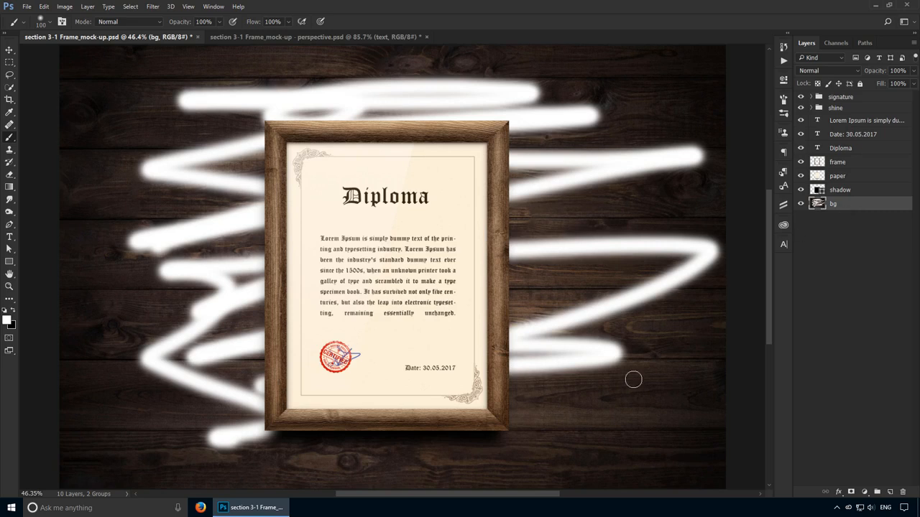
{"action": "key", "text": "ctrl+z"}
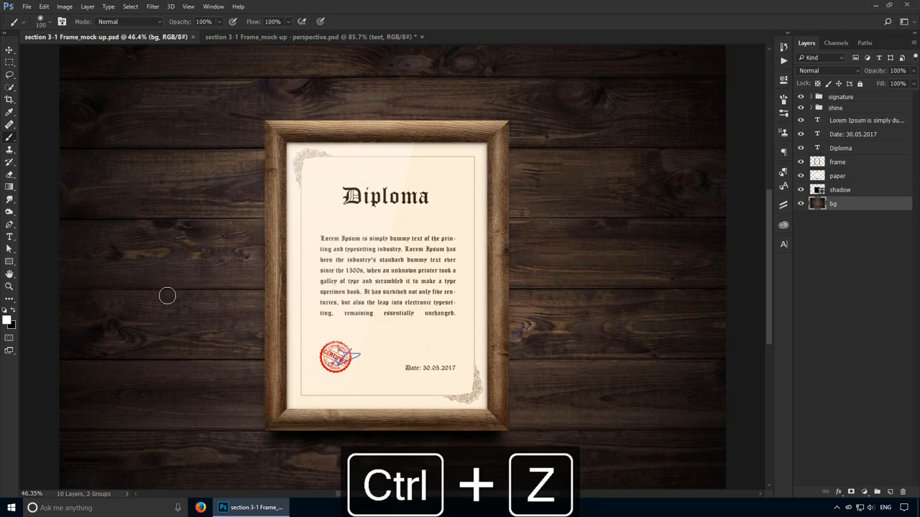
- Paint white brush strokes across the paper layer and try to shift that layer with the Move tool
{"action": "left_click", "coordinate": [837, 176]}
{"action": "left_click_drag", "start_coordinate": [383, 217], "coordinate": [607, 185]}
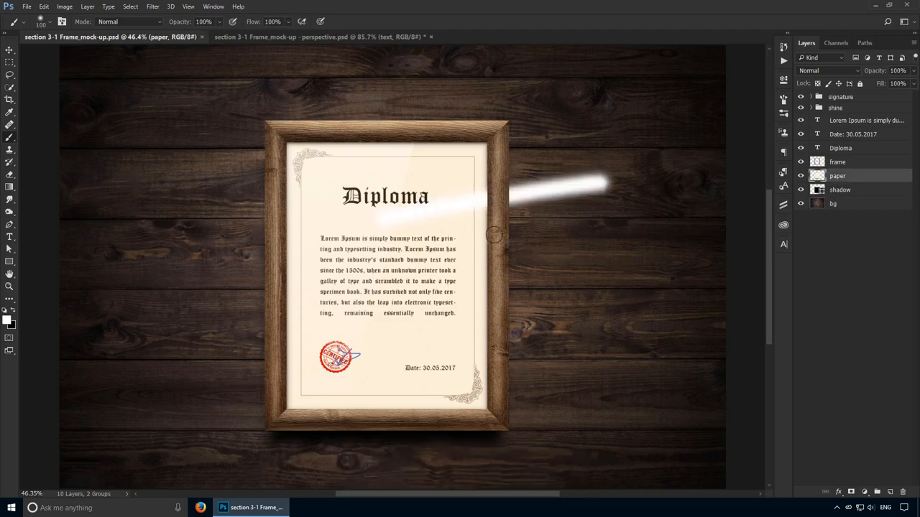
{"action": "mouse_move", "coordinate": [494, 235]}
{"action": "left_mouse_down"}
{"action": "mouse_move", "coordinate": [288, 327]}
{"action": "mouse_move", "coordinate": [639, 194]}
{"action": "mouse_move", "coordinate": [147, 106]}
{"action": "left_mouse_up"}
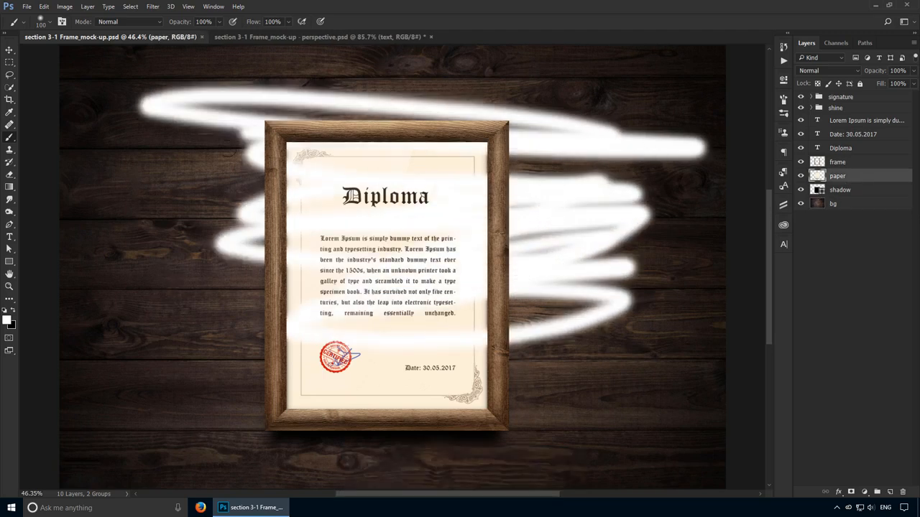
{"action": "left_click_drag", "start_coordinate": [291, 332], "coordinate": [316, 361]}
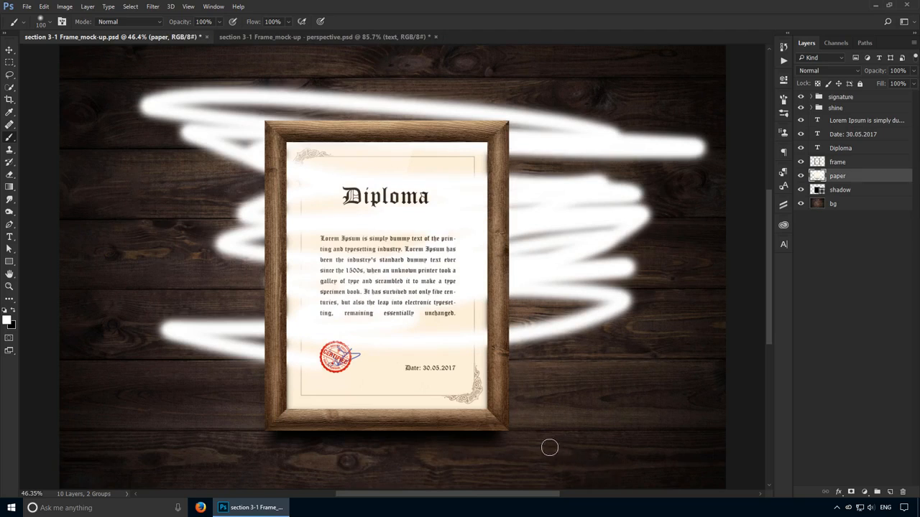
{"action": "key", "text": "v"}
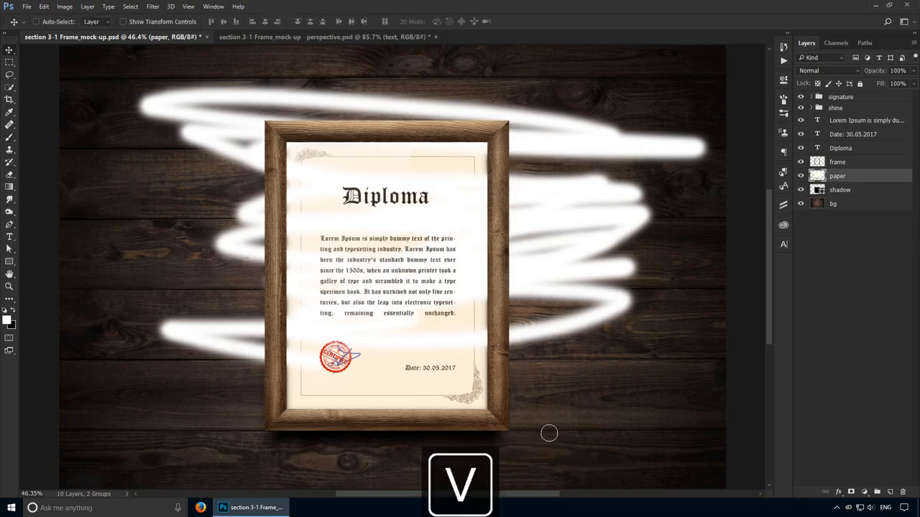
{"action": "mouse_move", "coordinate": [532, 390]}
{"action": "left_mouse_down"}
{"action": "mouse_move", "coordinate": [640, 363]}
{"action": "mouse_move", "coordinate": [338, 360]}
{"action": "mouse_move", "coordinate": [383, 364]}
{"action": "mouse_move", "coordinate": [564, 316]}
{"action": "mouse_move", "coordinate": [701, 399]}
{"action": "mouse_move", "coordinate": [690, 409]}
{"action": "mouse_move", "coordinate": [461, 355]}
{"action": "mouse_move", "coordinate": [503, 388]}
{"action": "mouse_move", "coordinate": [498, 403]}
{"action": "left_mouse_up"}
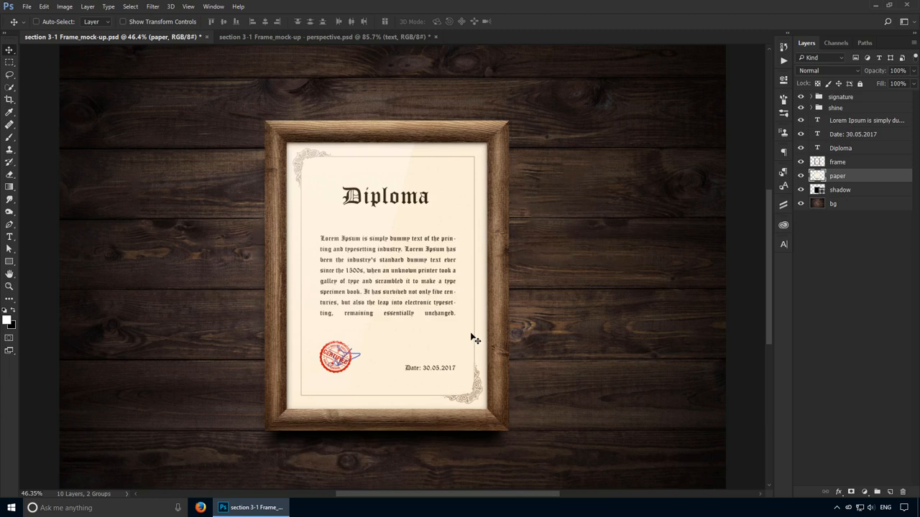
- Move the bg layer above the paper layer in the stack, and return it below the shadow layer
{"action": "left_click", "coordinate": [868, 193]}
{"action": "left_click", "coordinate": [854, 204]}
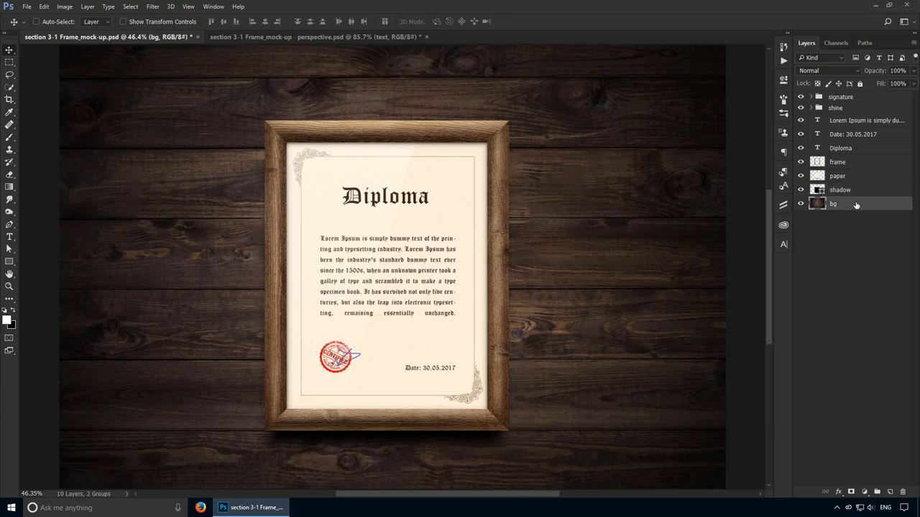
{"action": "left_click_drag", "start_coordinate": [855, 204], "coordinate": [827, 176]}
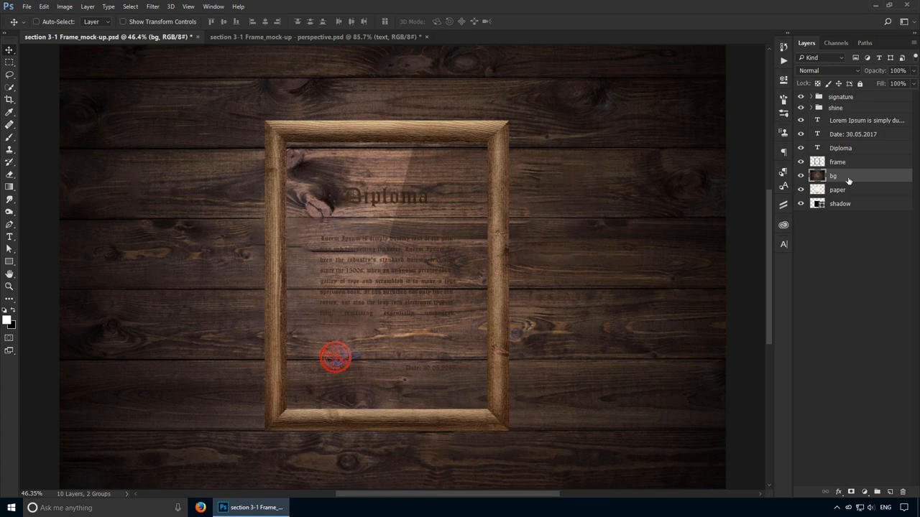
{"action": "left_click_drag", "start_coordinate": [847, 180], "coordinate": [852, 206]}
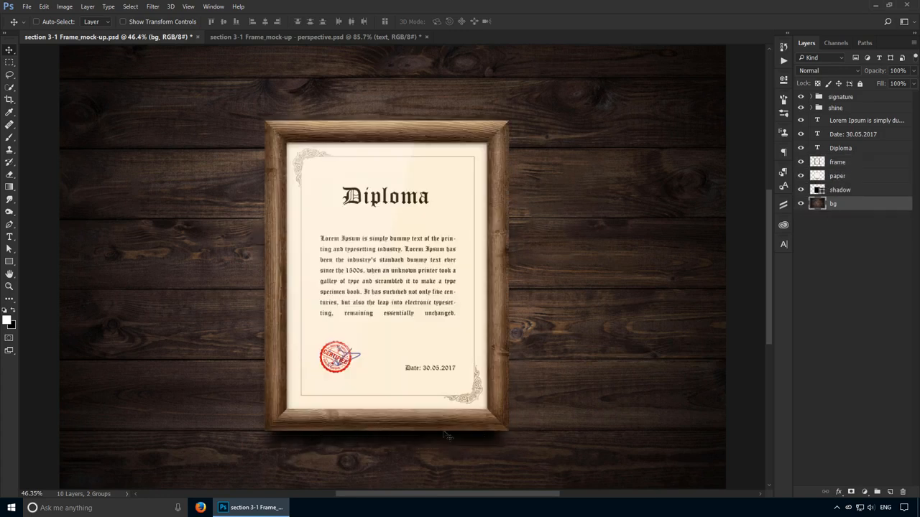